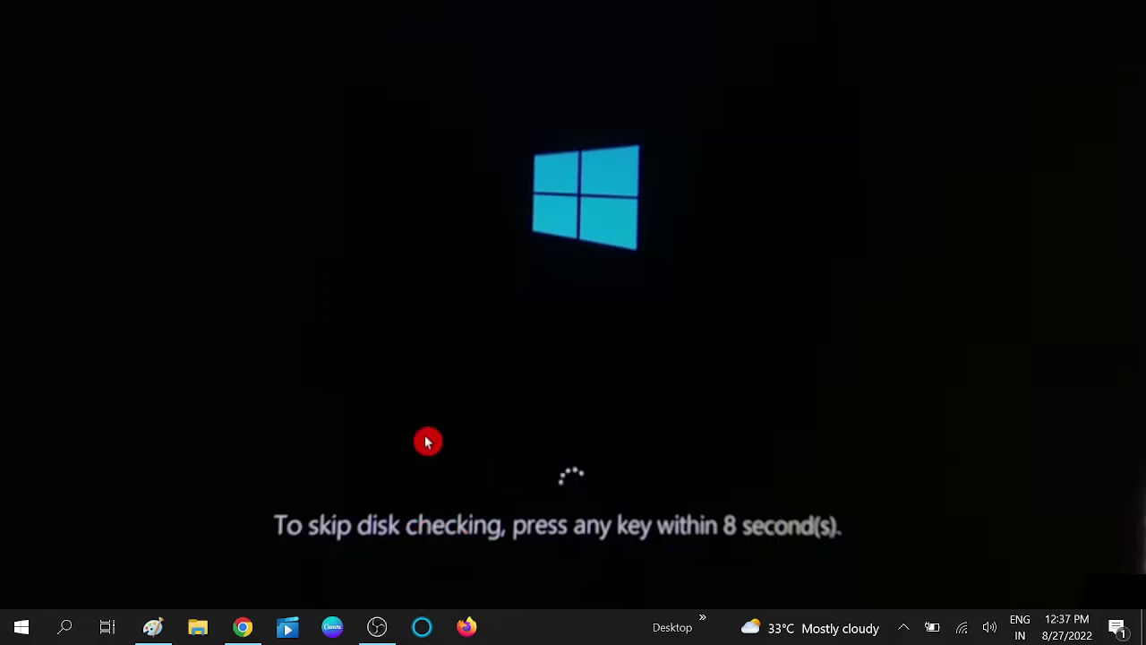
Step: Launch Registry Editor by running regedit from the Run dialog
key(super+r)
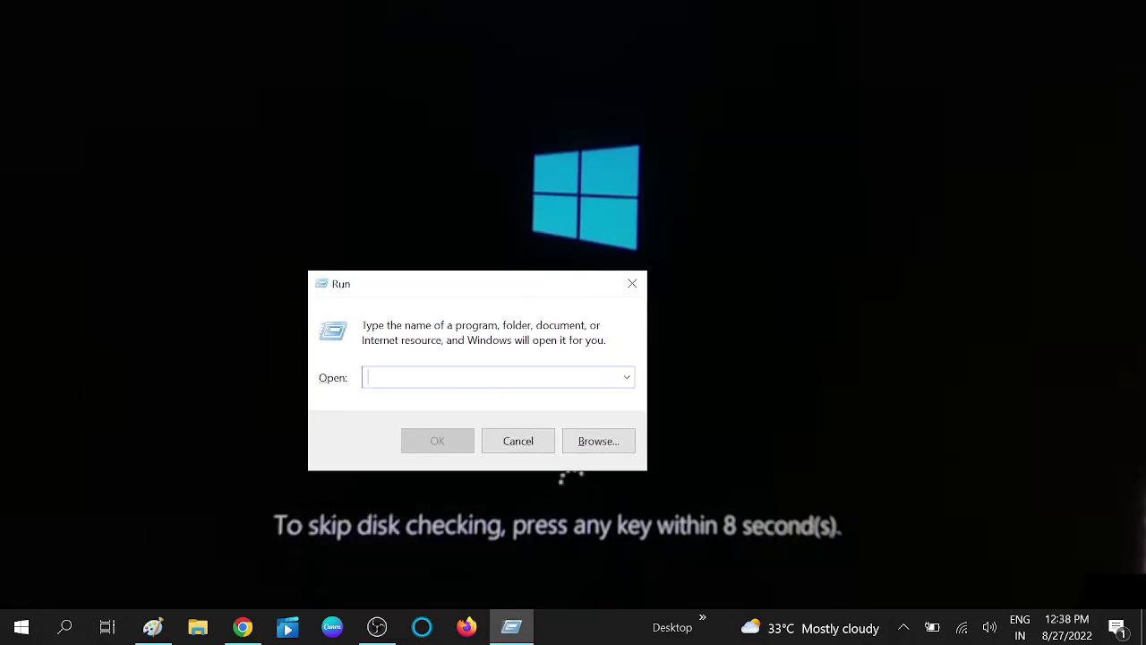
text(regedit)
key(Return)
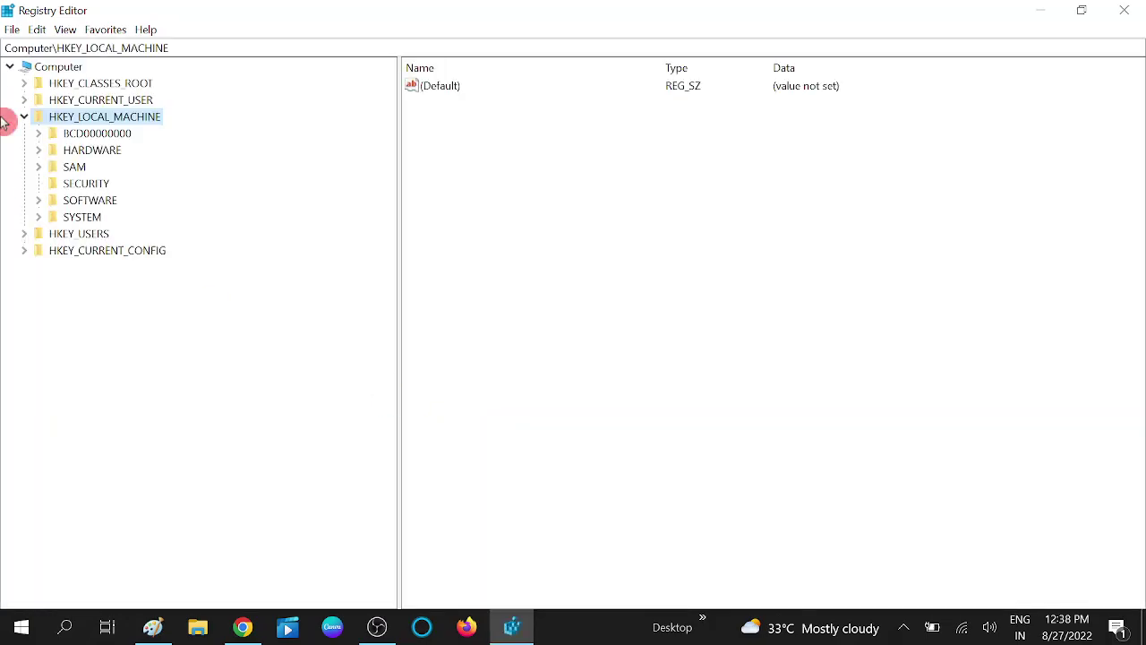
Step: Expand the tree down to HKEY_LOCAL_MACHINE\SYSTEM\CurrentControlSet\Control and list its values
click(25, 118)
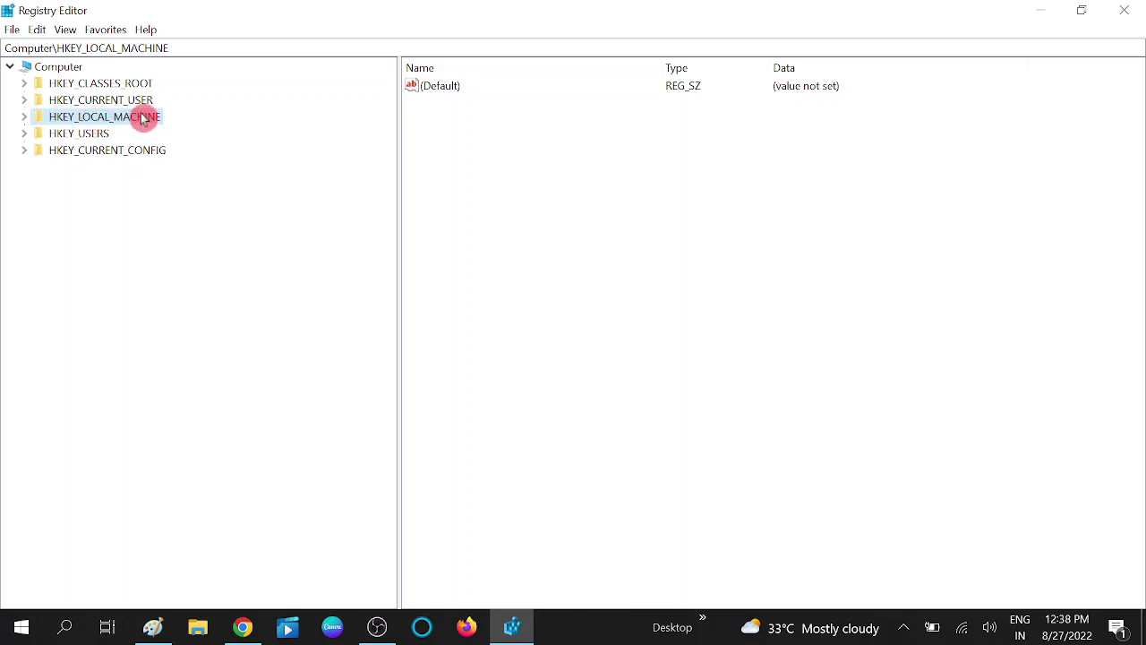
click(55, 70)
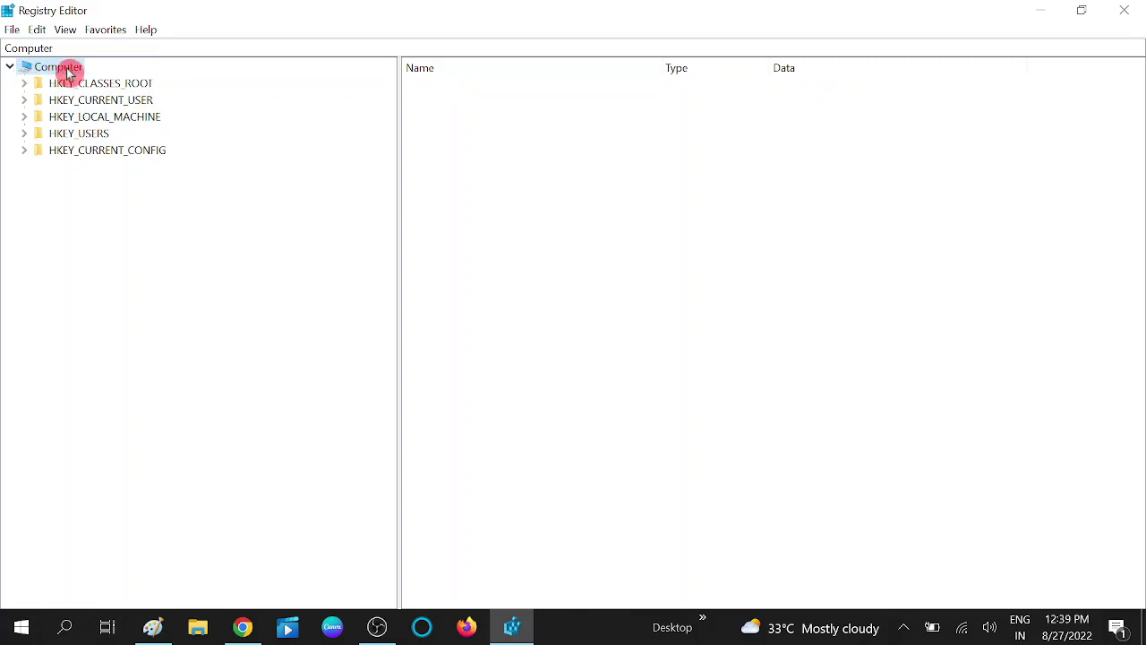
double_click(91, 120)
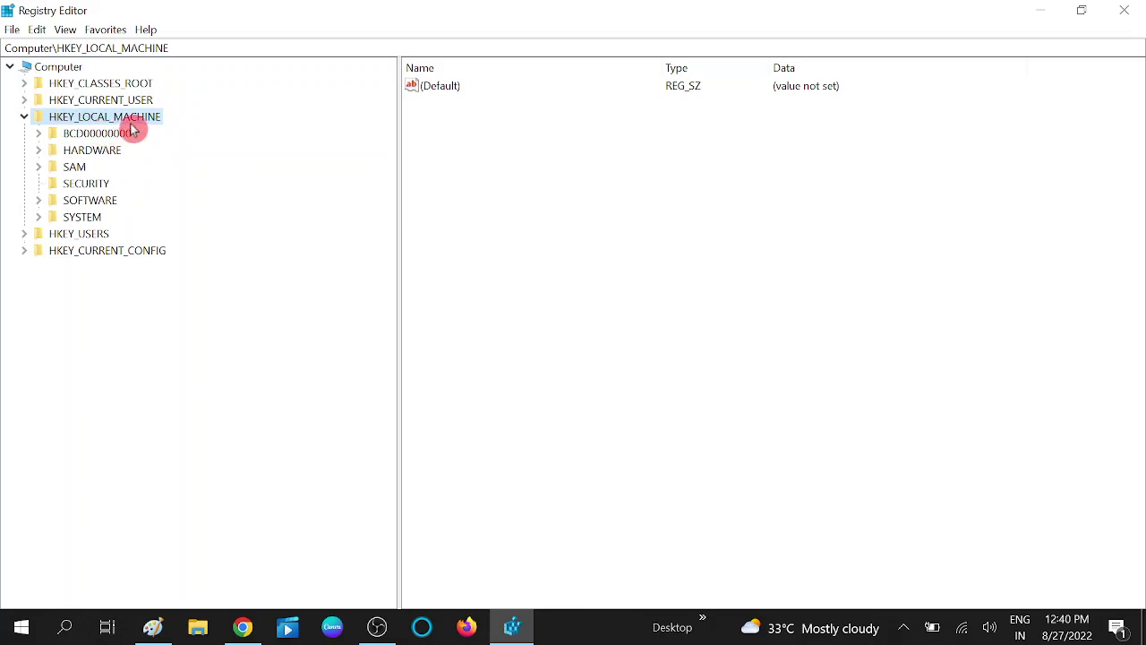
double_click(83, 219)
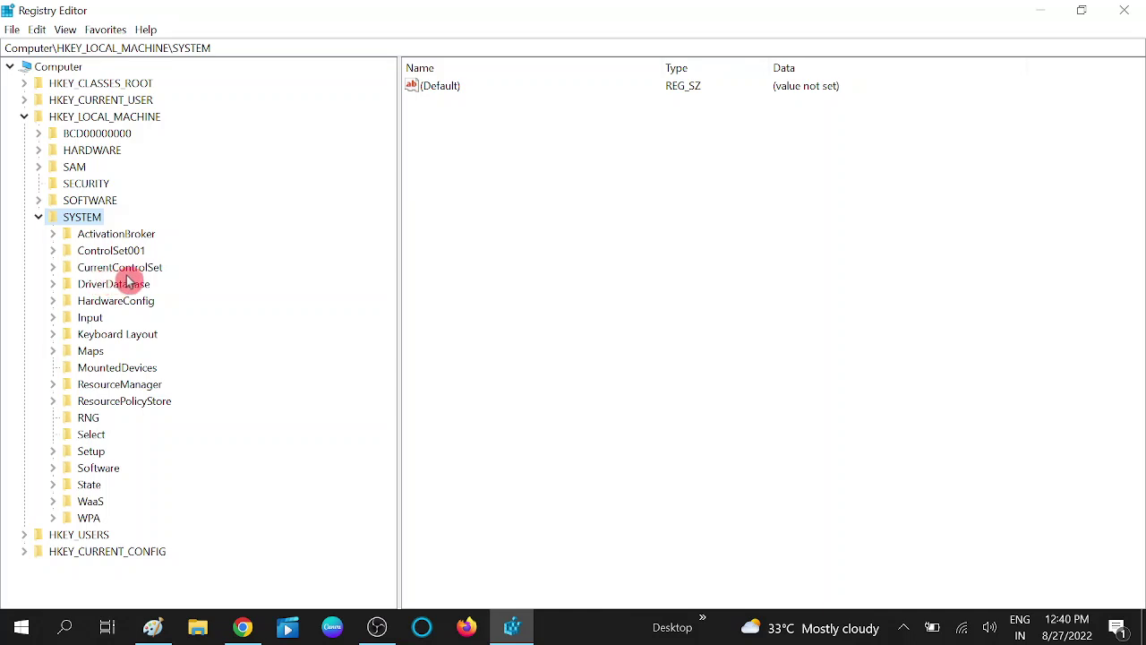
double_click(130, 270)
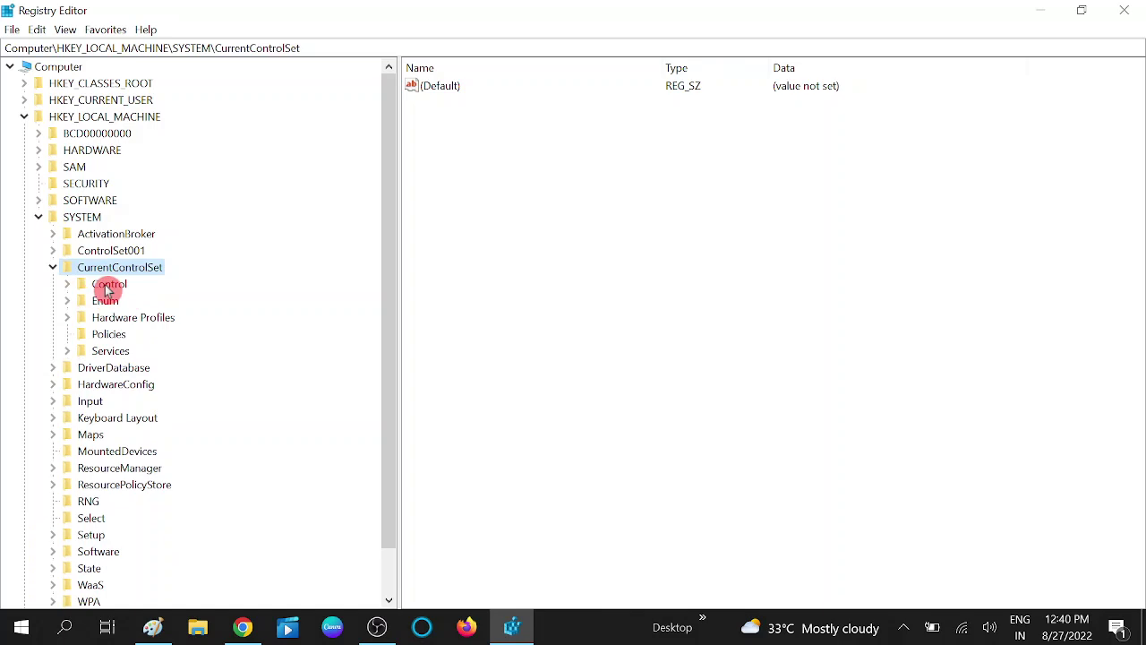
double_click(108, 284)
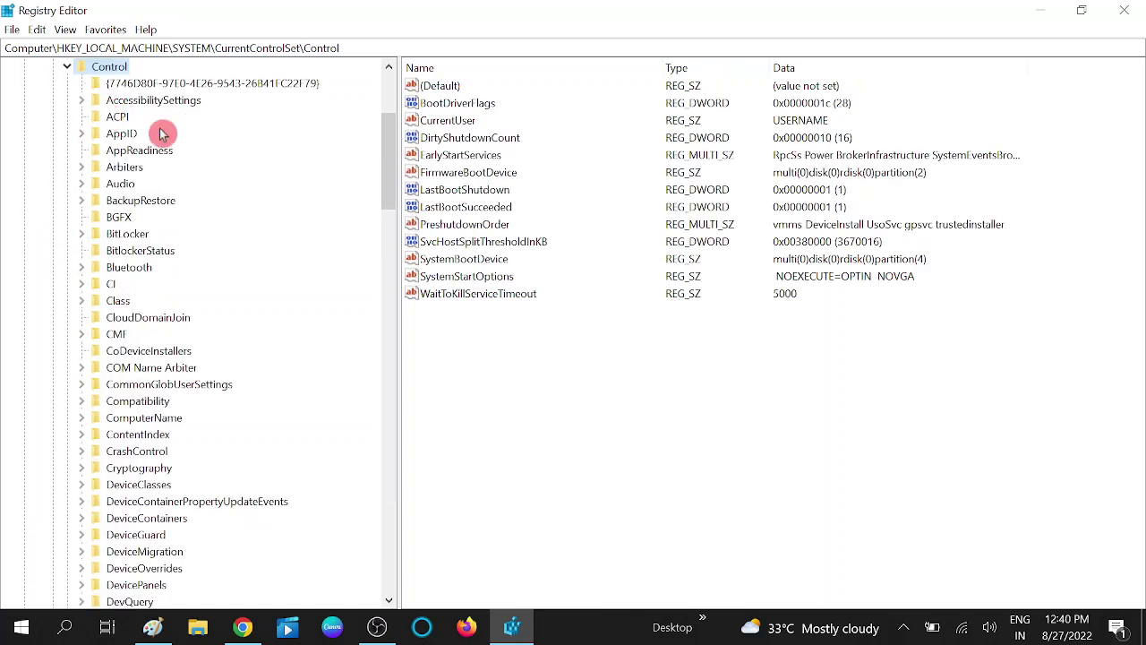
Step: Scroll the key tree and open Session Manager under Control to reveal BootExecute
drag(390, 140, 394, 409)
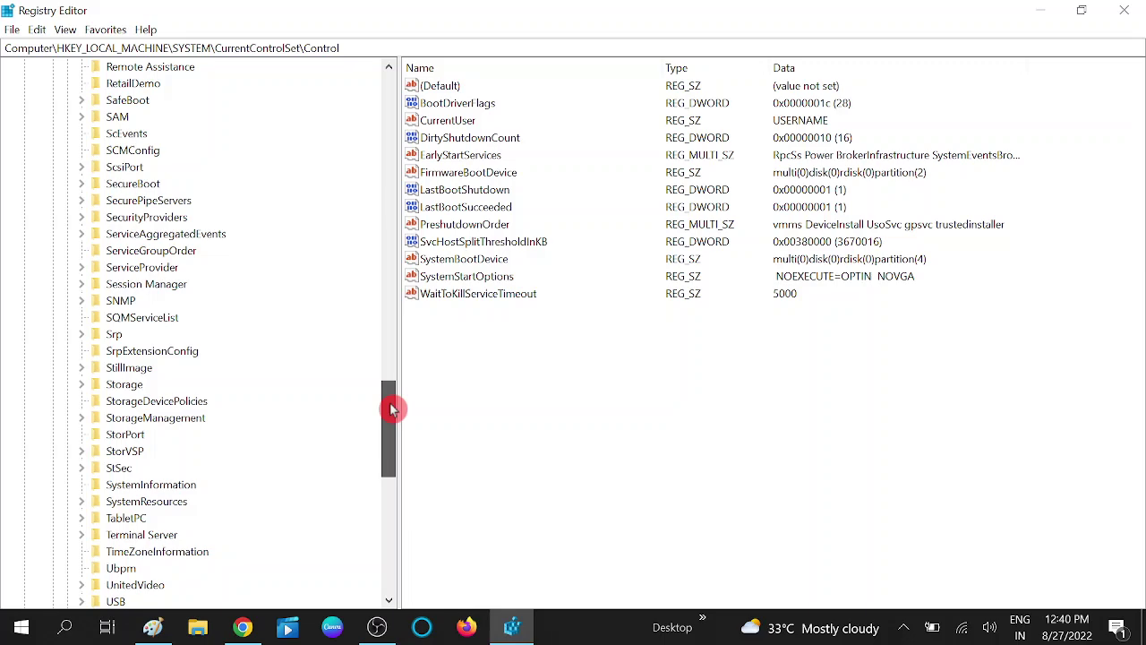
double_click(123, 286)
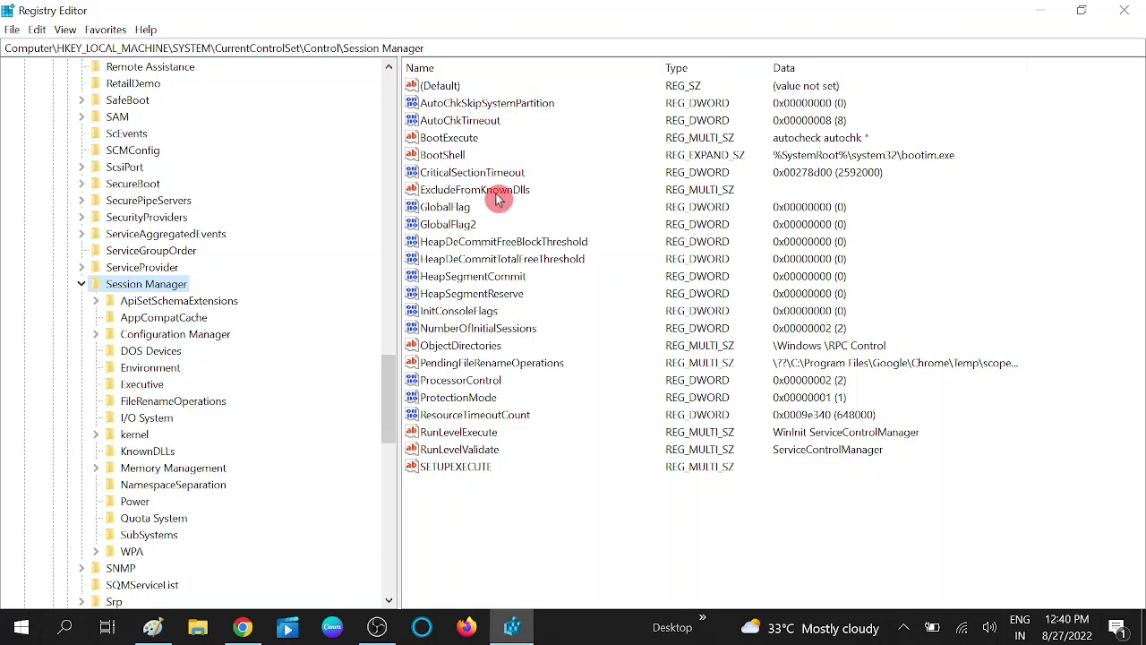
Step: Change the BootExecute data from 'autocheck autochk *' to 'autocheck autochk /k:C*' and save it
double_click(462, 143)
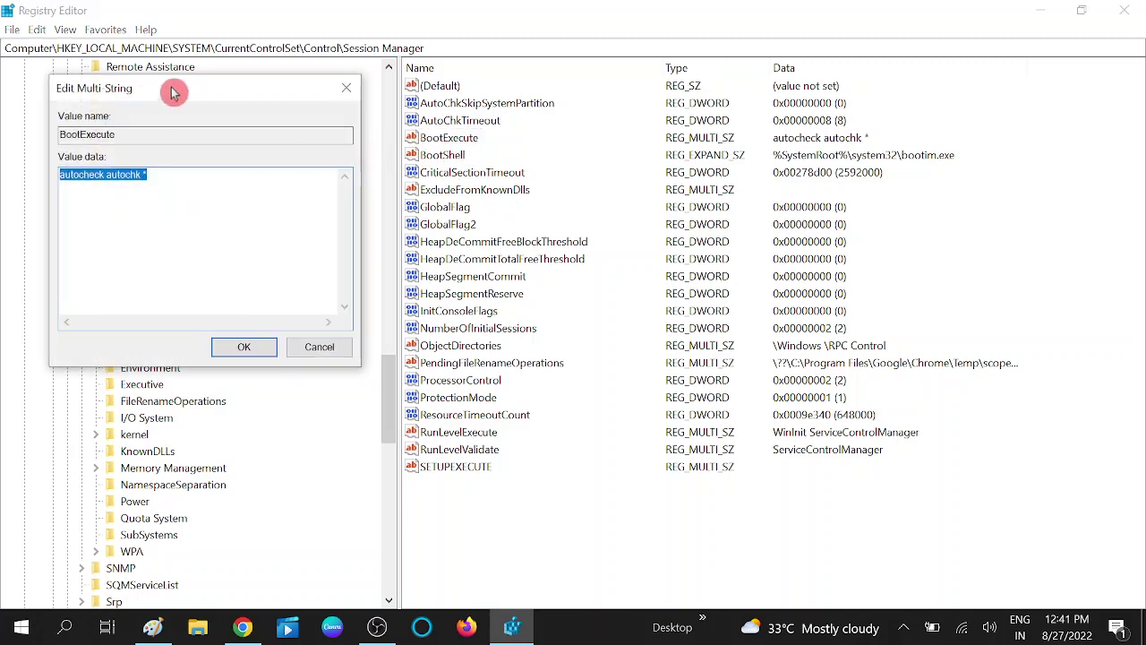
drag(173, 92, 531, 147)
key(End)
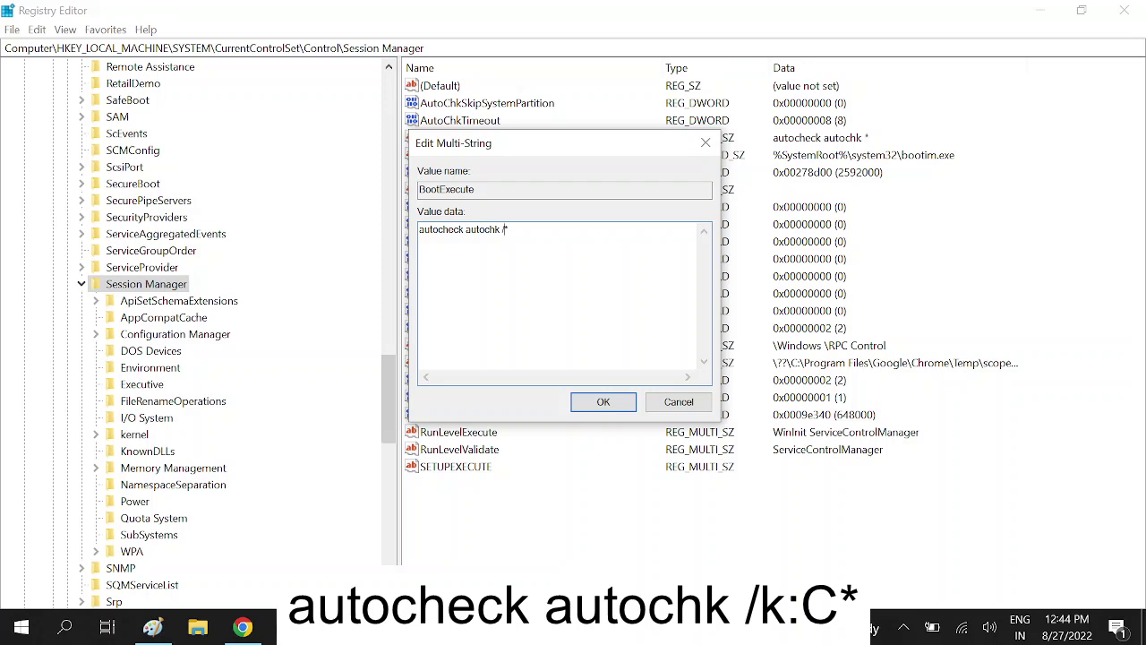
text(k)
text(:C)
key(shift+Left)
key(shift+Left)
key(shift+Left)
key(shift+Left)
key(shift+Left)
key(shift+Left)
key(Right)
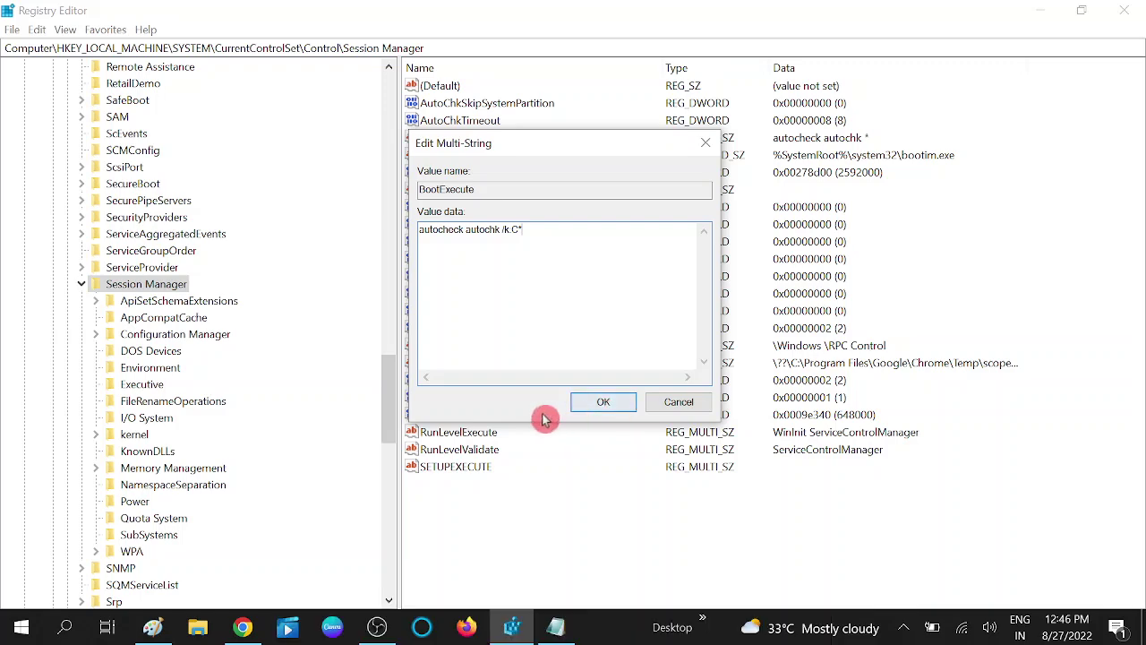
click(605, 404)
Step: Restart the computer from the Start menu's power options
click(27, 626)
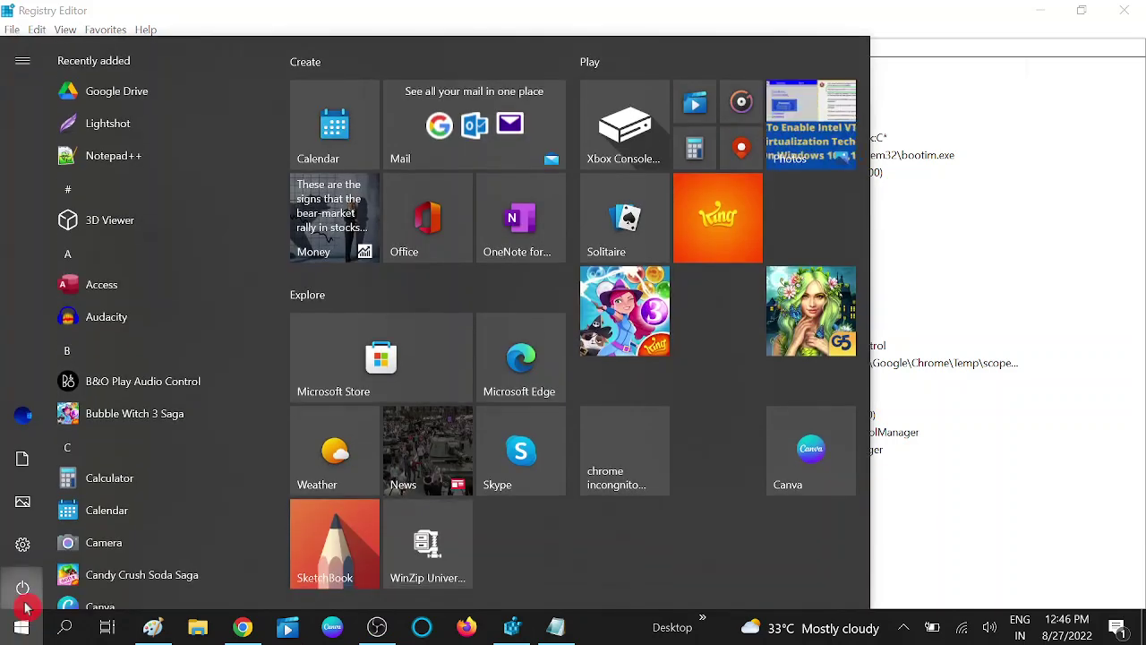
click(22, 587)
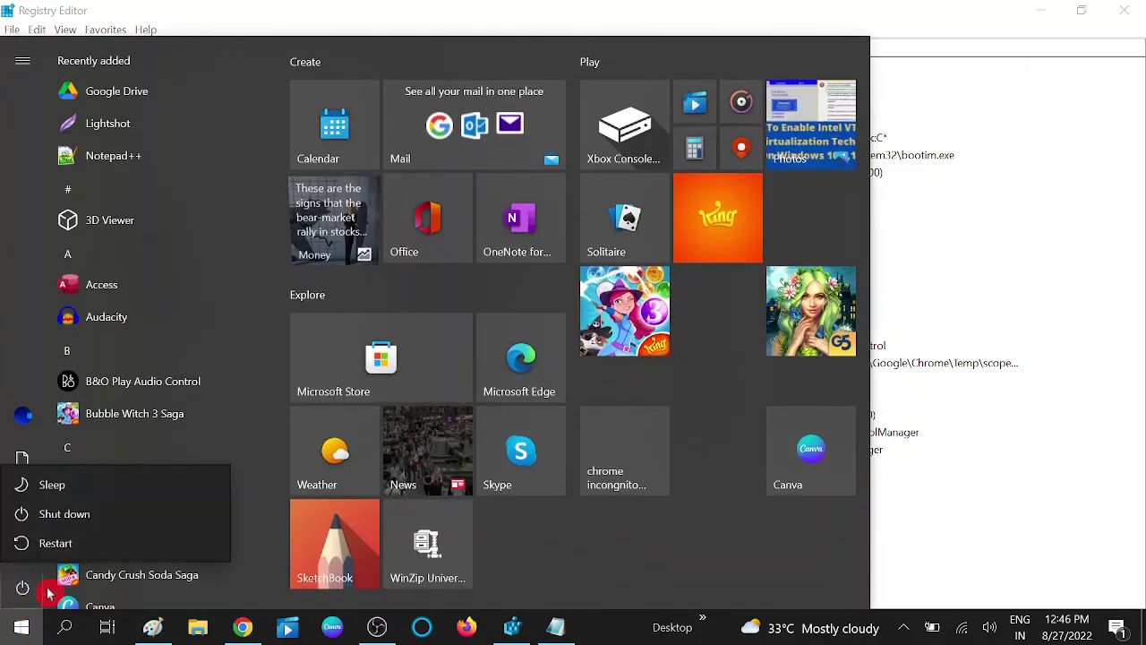
click(97, 550)
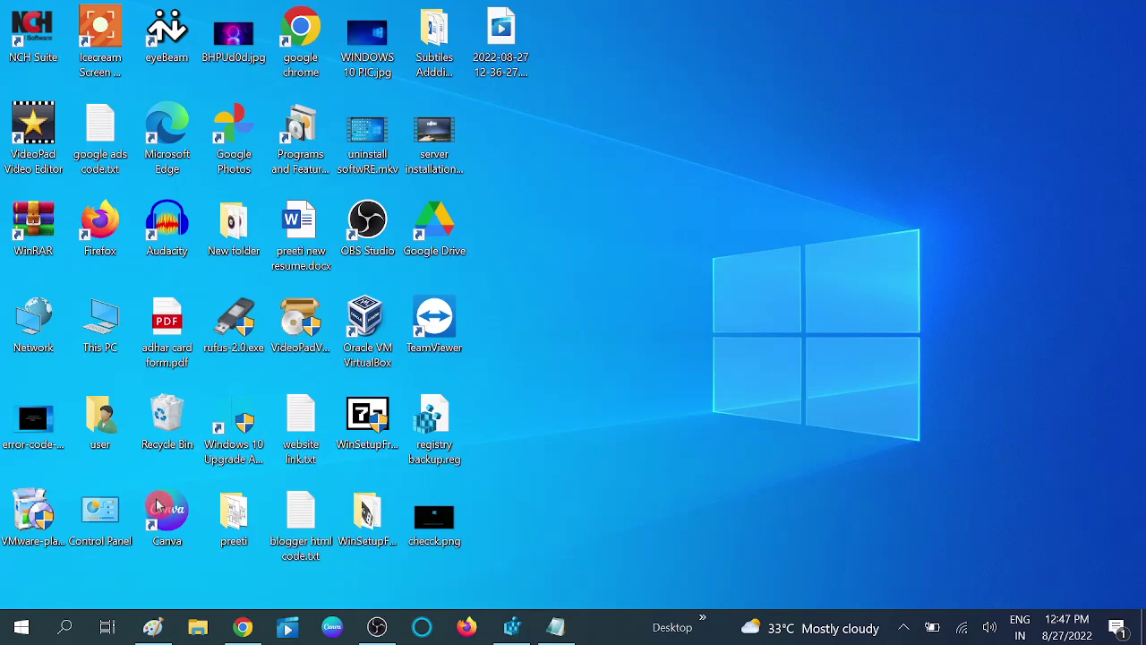
Step: Search for cmd and run Command Prompt as administrator
click(58, 628)
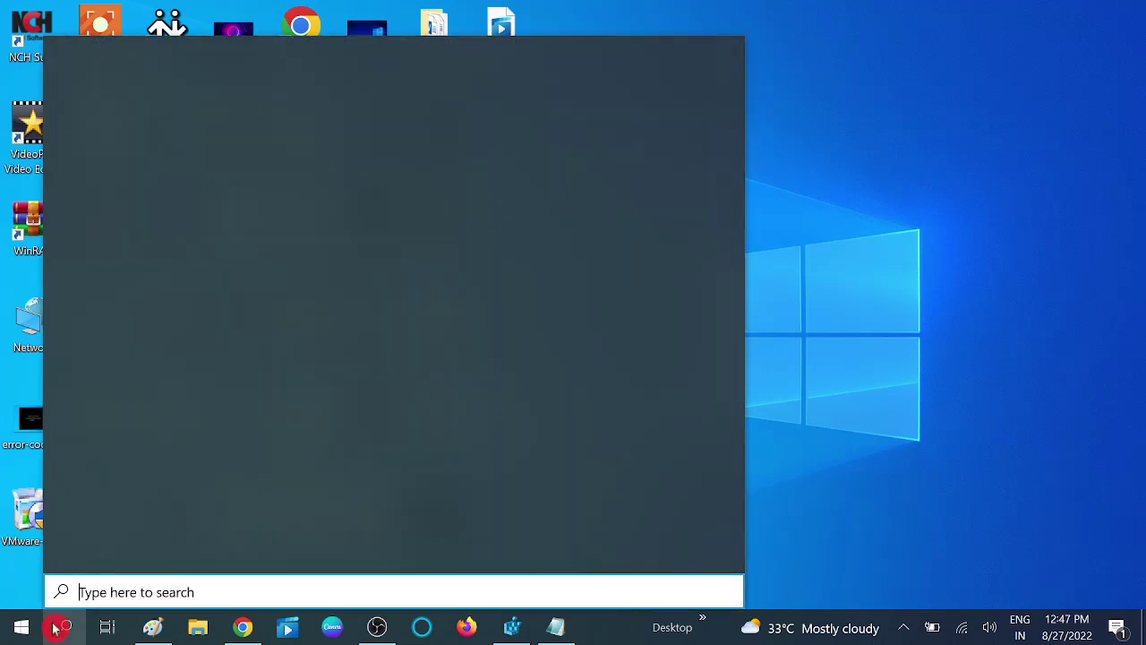
text(cmd)
right_click(230, 146)
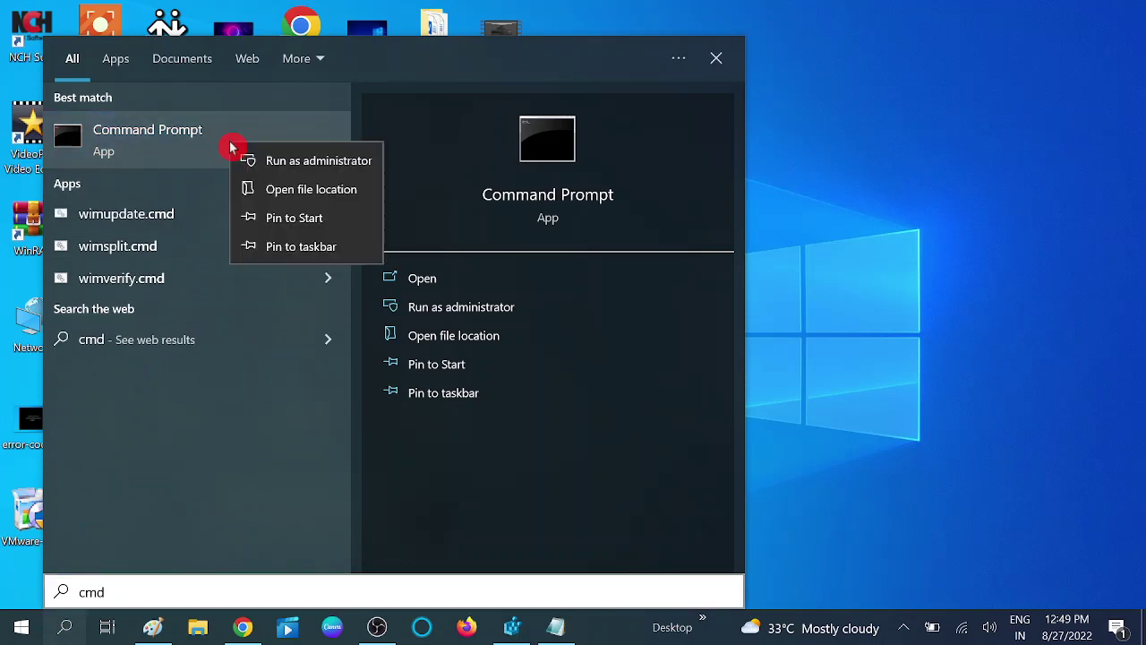
click(310, 161)
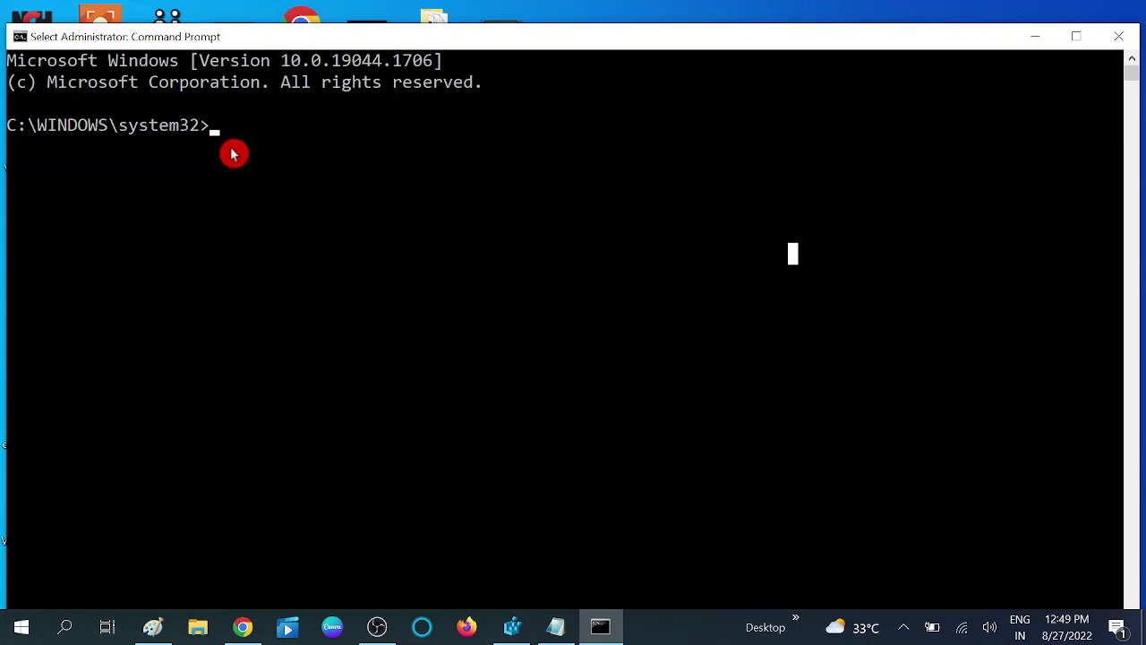
Step: Run chkdsk /f /r and answer y to schedule the disk check at next restart
text(c)
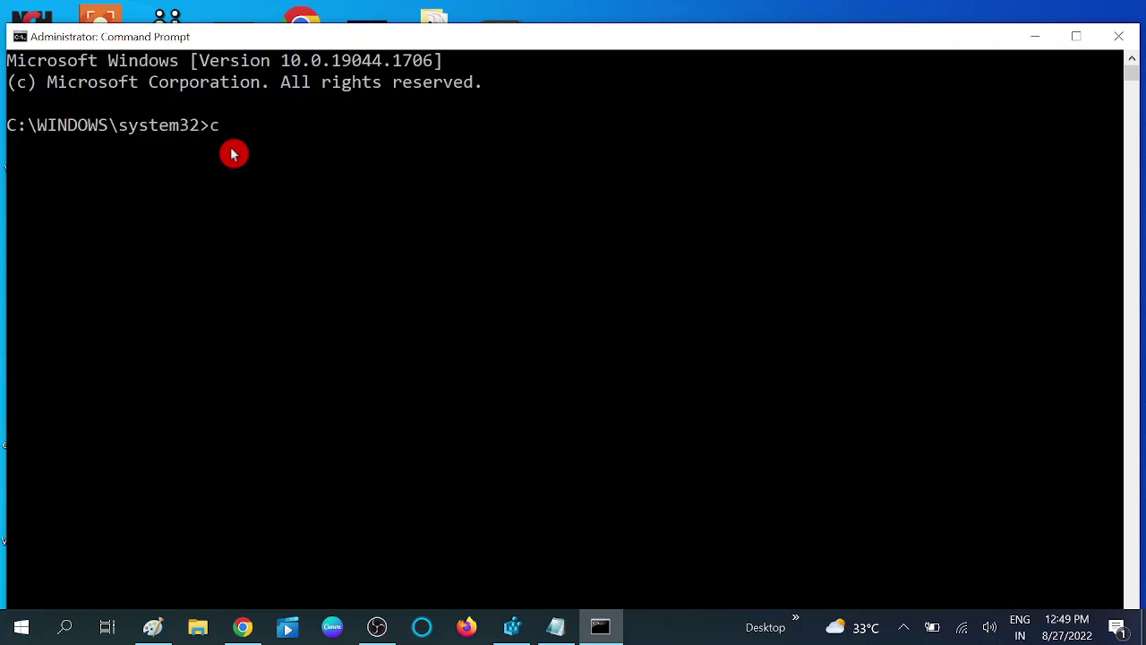
text(hkdsk /f /r)
key(Return)
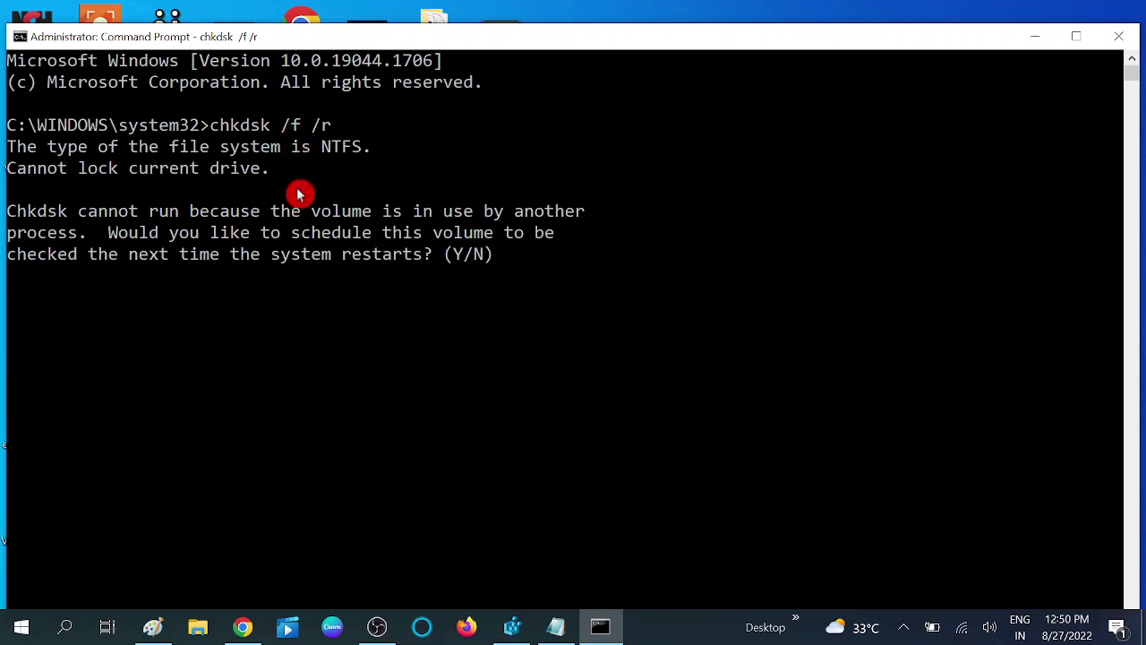
text(y)
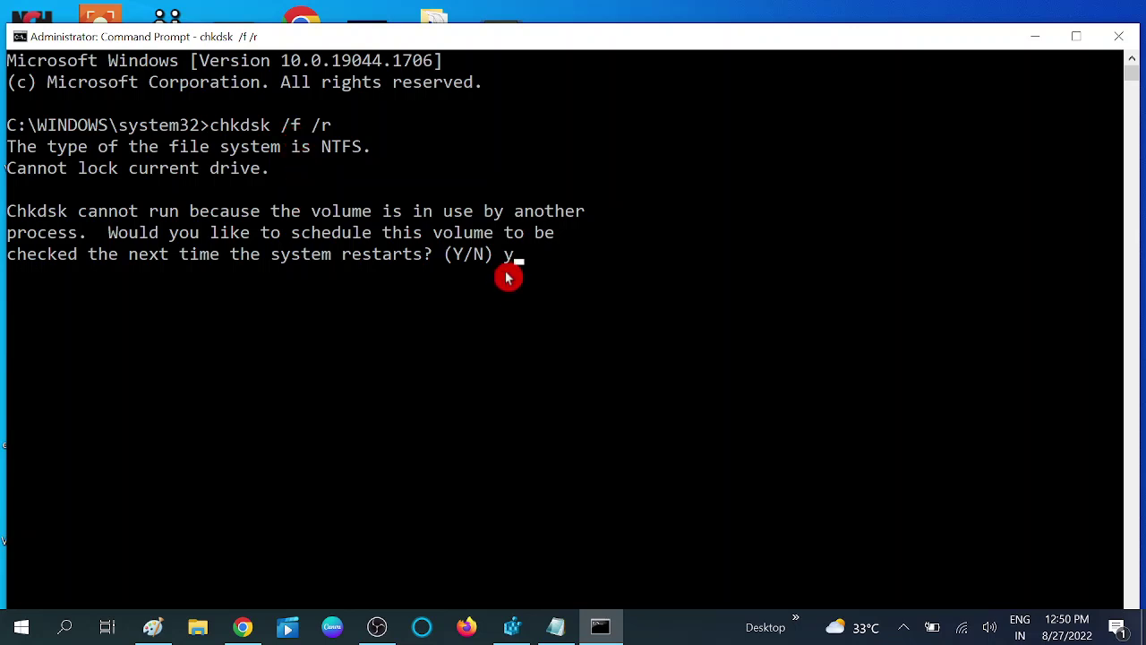